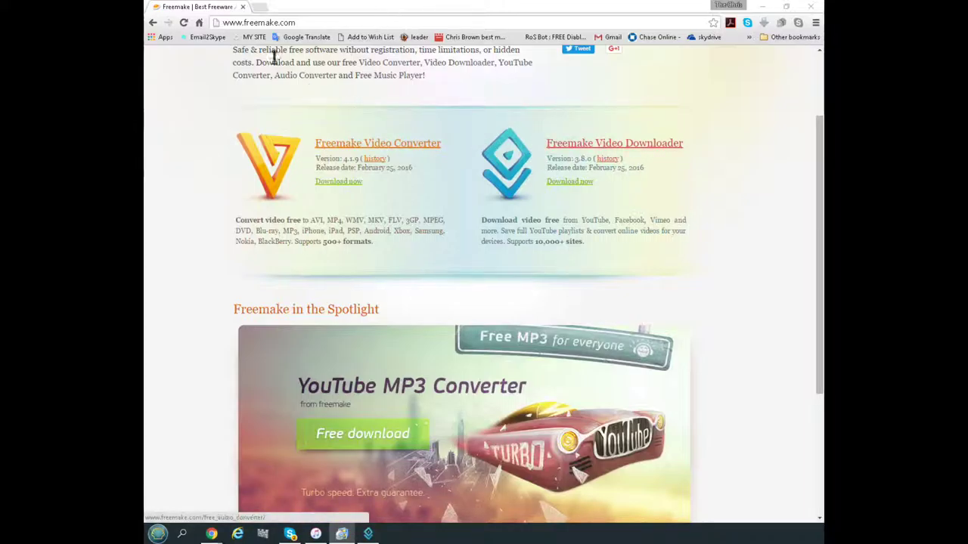
Return the freemake.com page to its normal zoom level
{"action": "left_click", "coordinate": [277, 23]}
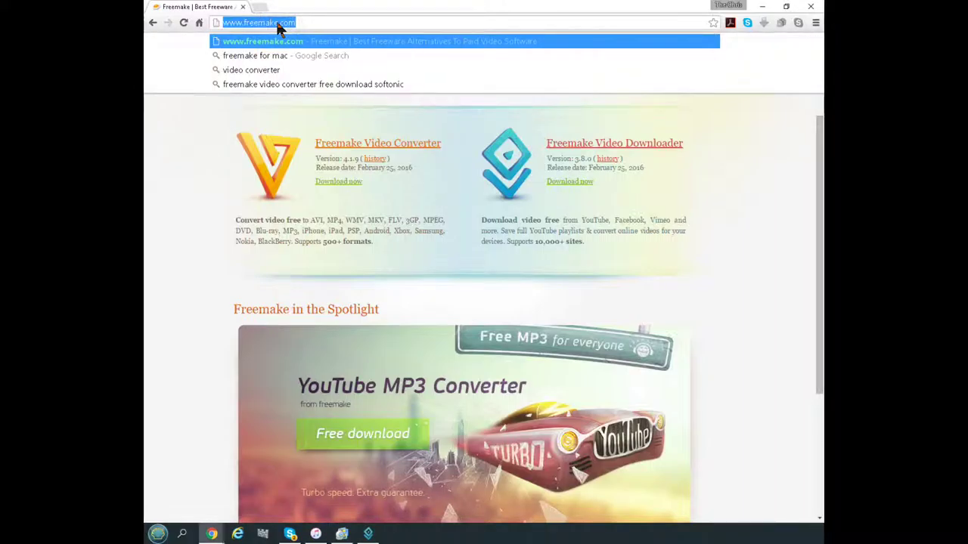
{"action": "scroll", "coordinate": [406, 158], "scroll_direction": "up", "scroll_amount": 2, "text": "ctrl"}
{"action": "scroll", "coordinate": [406, 161], "scroll_direction": "up", "scroll_amount": 2, "text": "ctrl"}
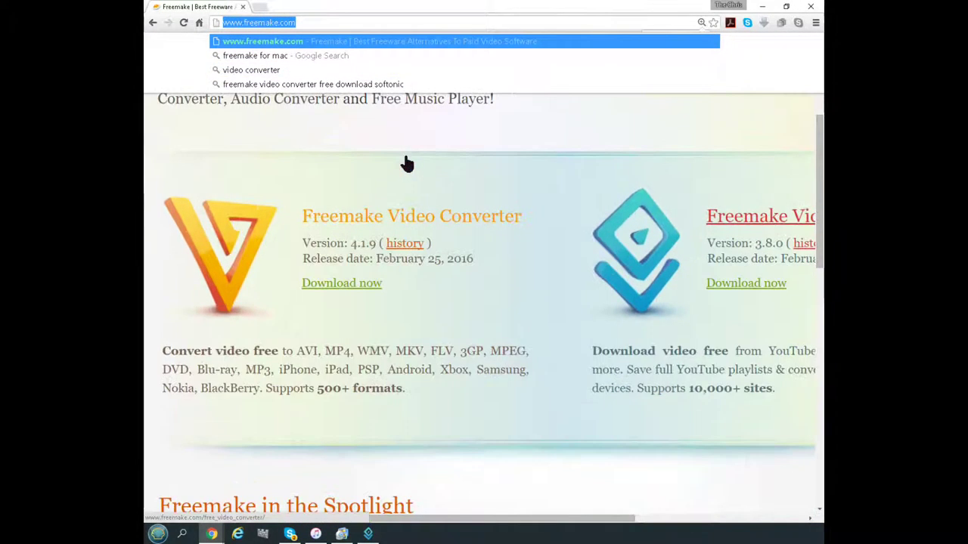
{"action": "scroll", "coordinate": [406, 162], "scroll_direction": "up", "scroll_amount": 1, "text": "ctrl"}
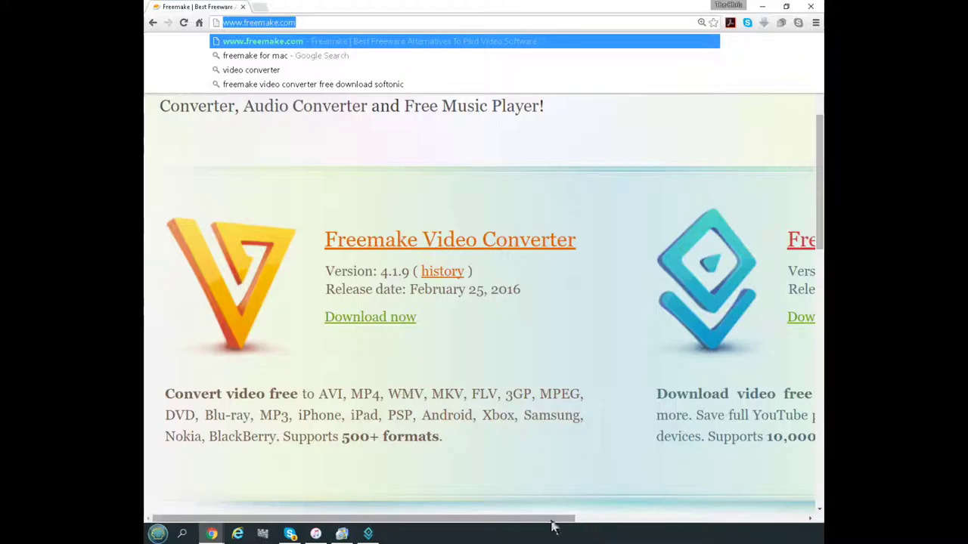
{"action": "mouse_move", "coordinate": [519, 519]}
{"action": "left_mouse_down"}
{"action": "mouse_move", "coordinate": [708, 514]}
{"action": "mouse_move", "coordinate": [499, 521]}
{"action": "left_mouse_up"}
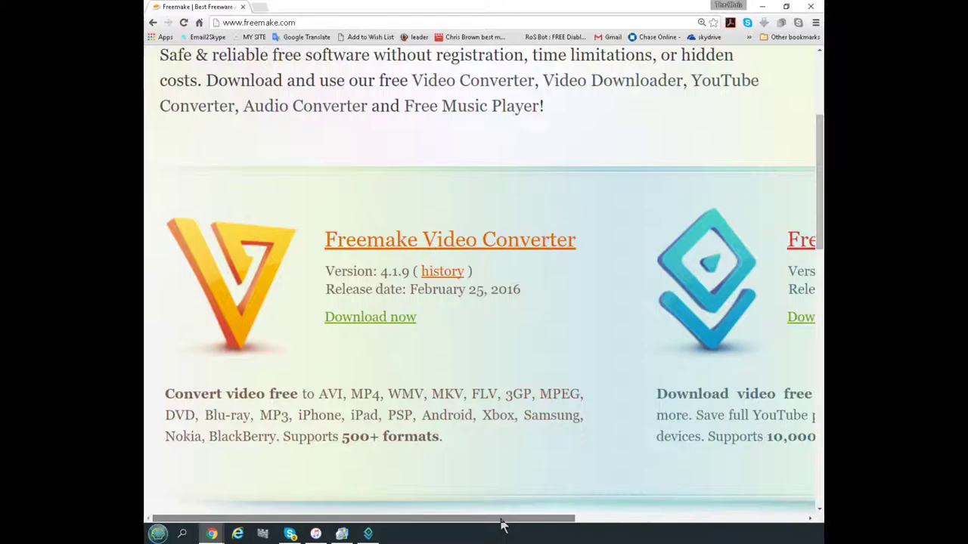
{"action": "mouse_move", "coordinate": [500, 523]}
{"action": "left_mouse_down"}
{"action": "mouse_move", "coordinate": [593, 527]}
{"action": "mouse_move", "coordinate": [565, 525]}
{"action": "left_mouse_up"}
{"action": "key", "text": "ctrl+minus"}
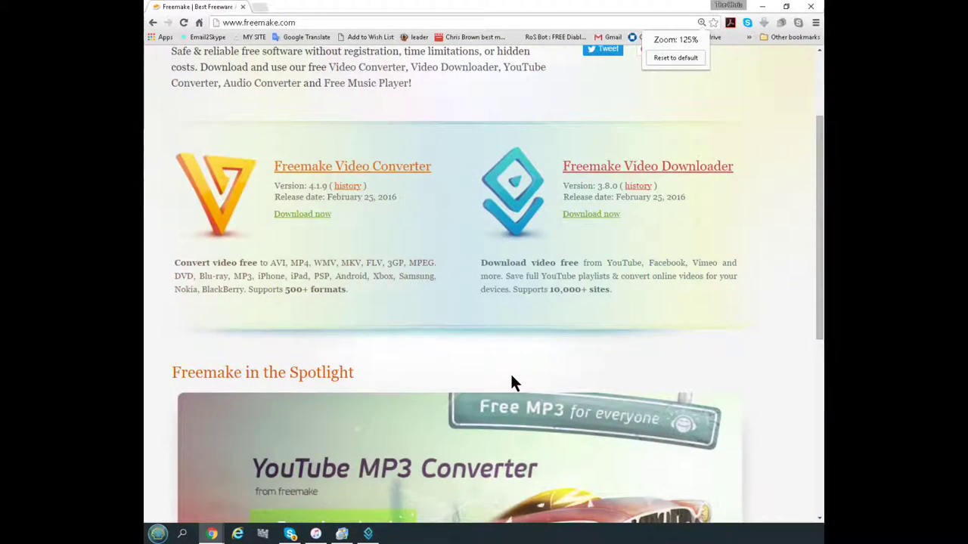
{"action": "key", "text": "ctrl+minus"}
{"action": "key", "text": "ctrl+minus"}
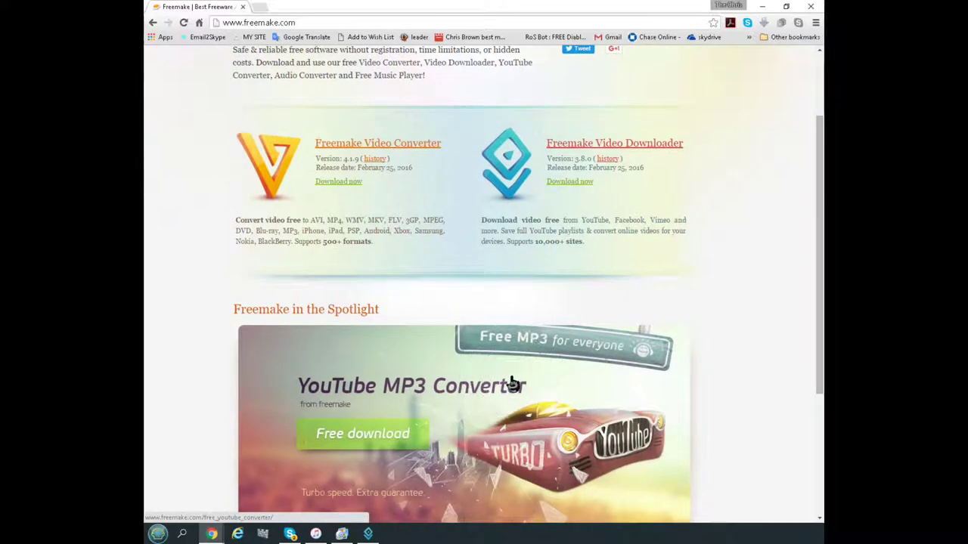
{"action": "scroll", "coordinate": [512, 382], "scroll_direction": "up", "scroll_amount": 2}
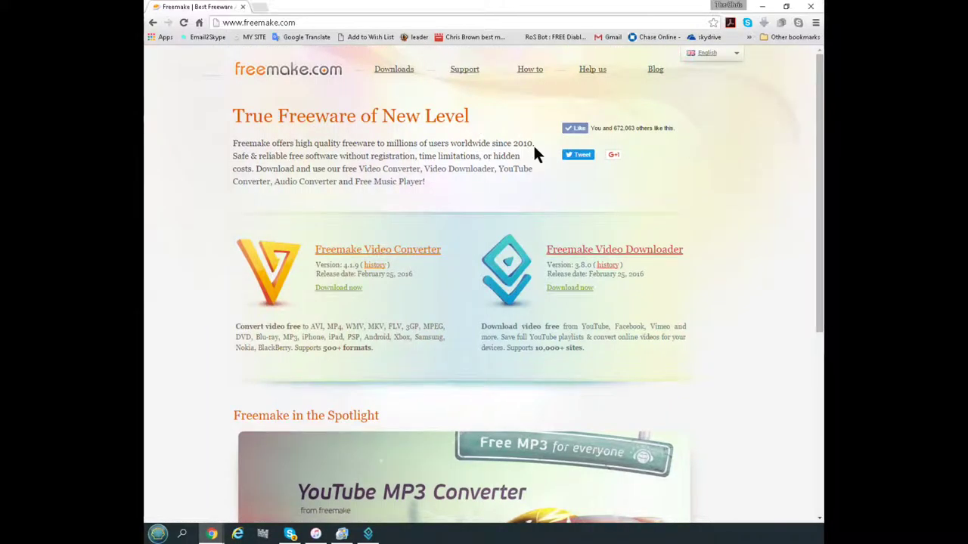
Download the Freemake Video Downloader installer to the Desktop
{"action": "left_click", "coordinate": [573, 253]}
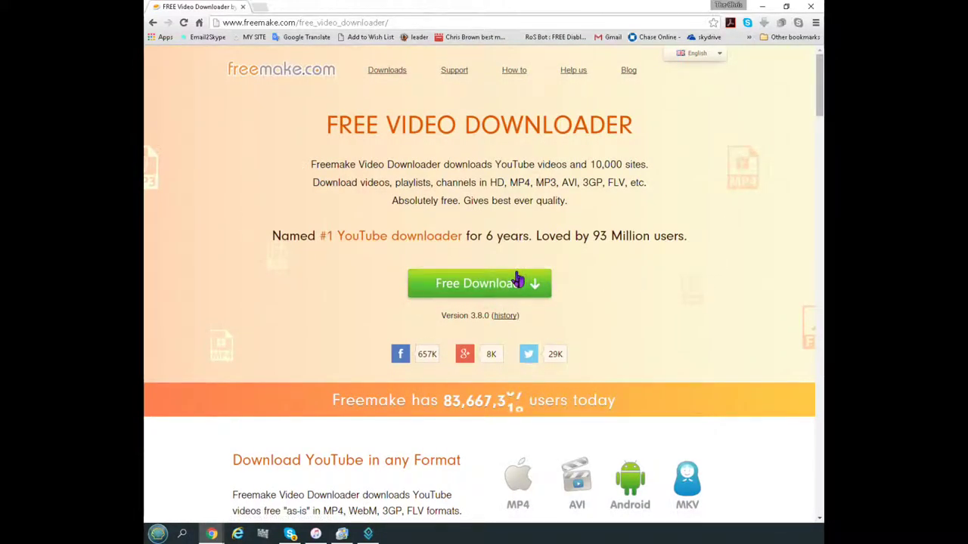
{"action": "left_click", "coordinate": [495, 286]}
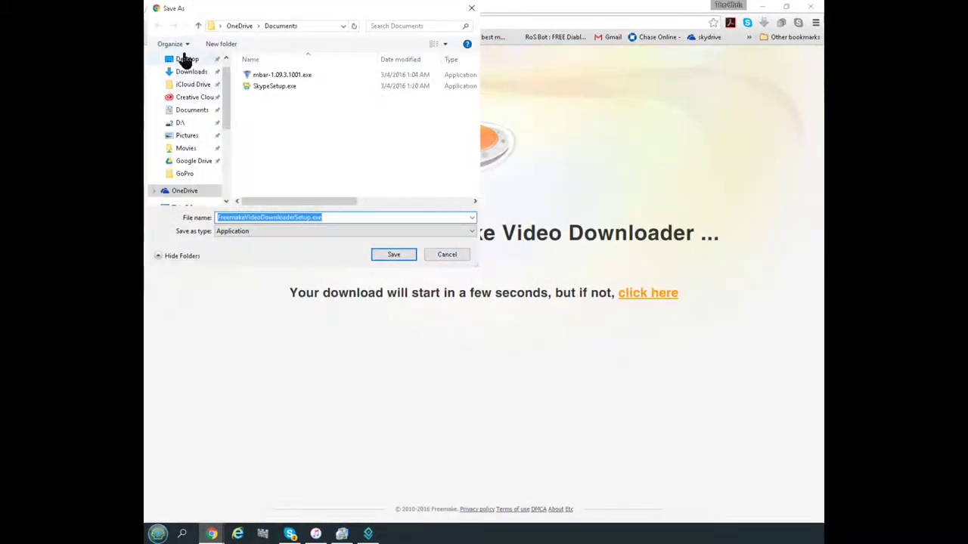
{"action": "left_click", "coordinate": [186, 60]}
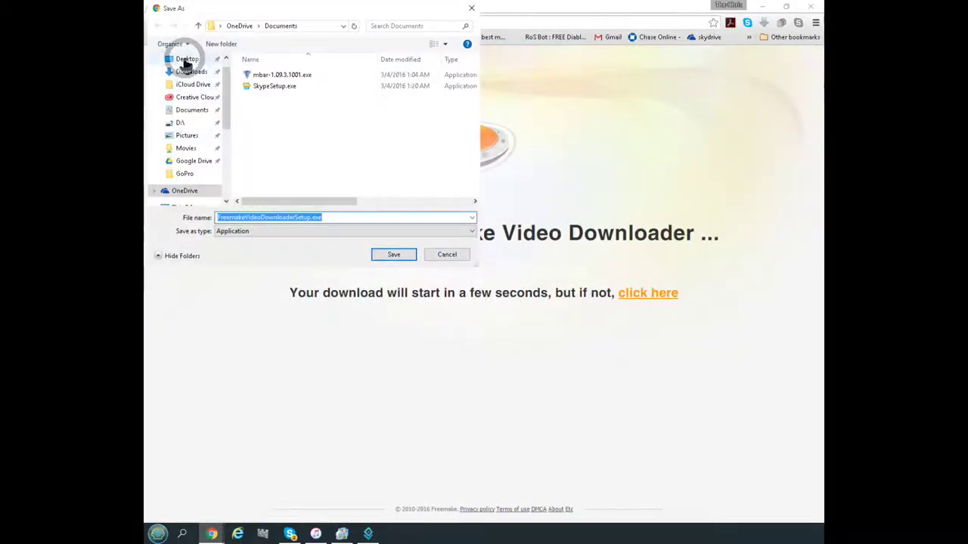
{"action": "left_click", "coordinate": [448, 254]}
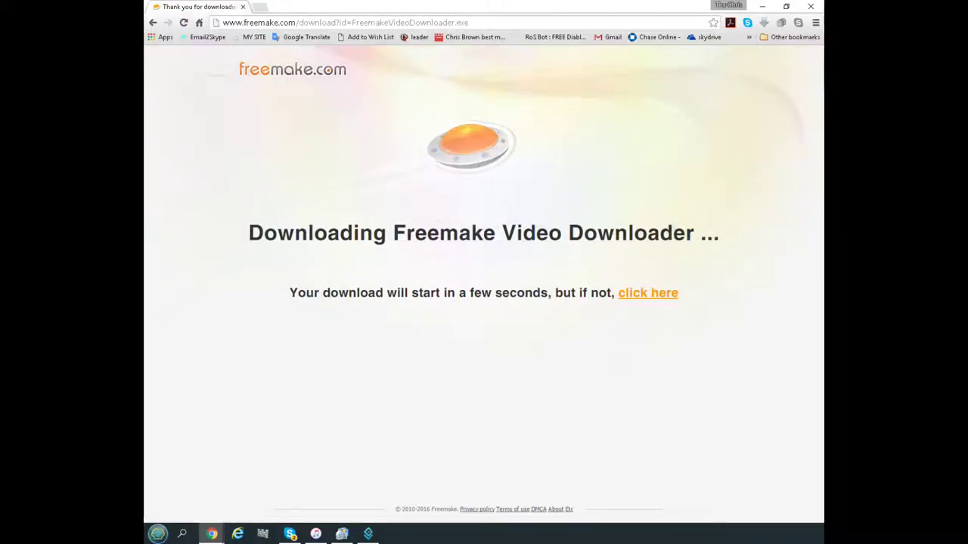
{"action": "left_click", "coordinate": [297, 21]}
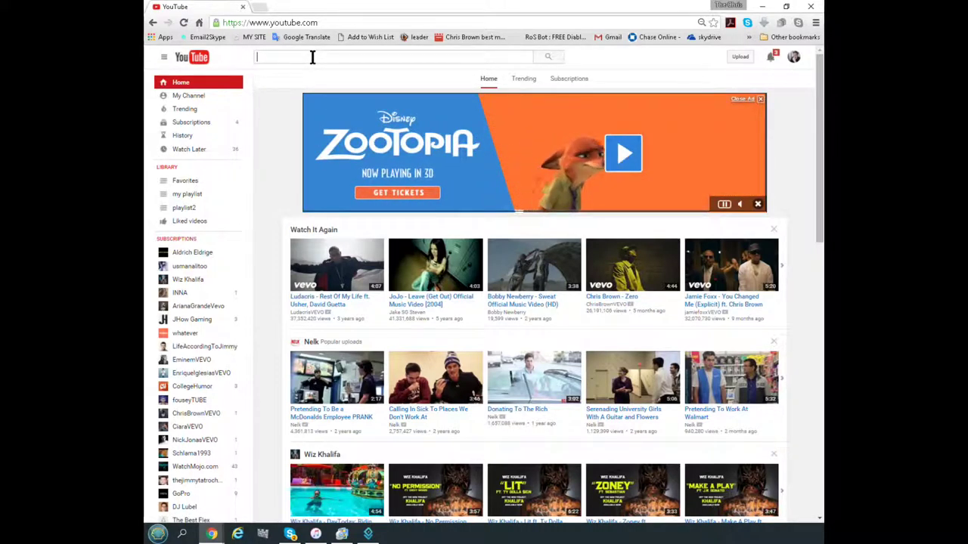
Search YouTube for Usher's 'I Don't Mind' and open the lyrics video
{"action": "type", "text": "ms"}
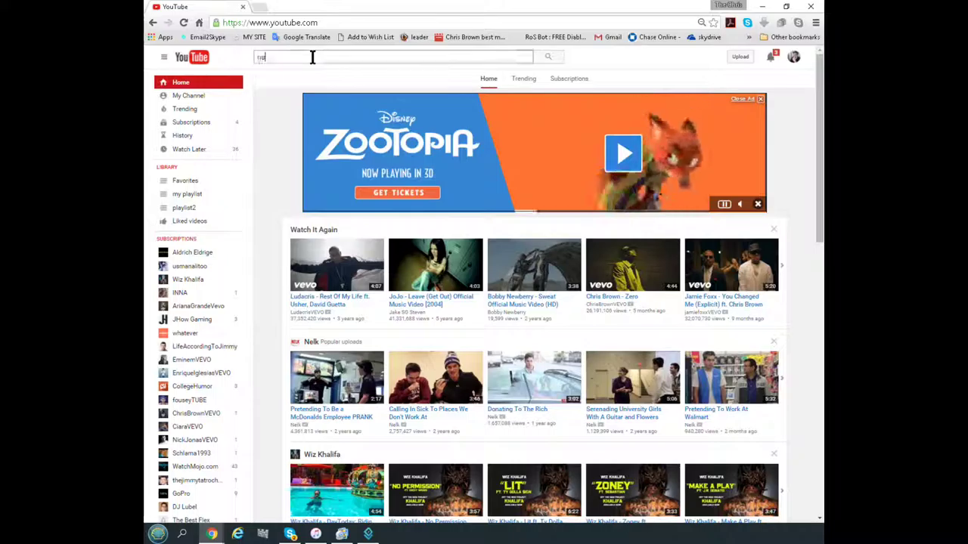
{"action": "type", "text": "her i don't mi"}
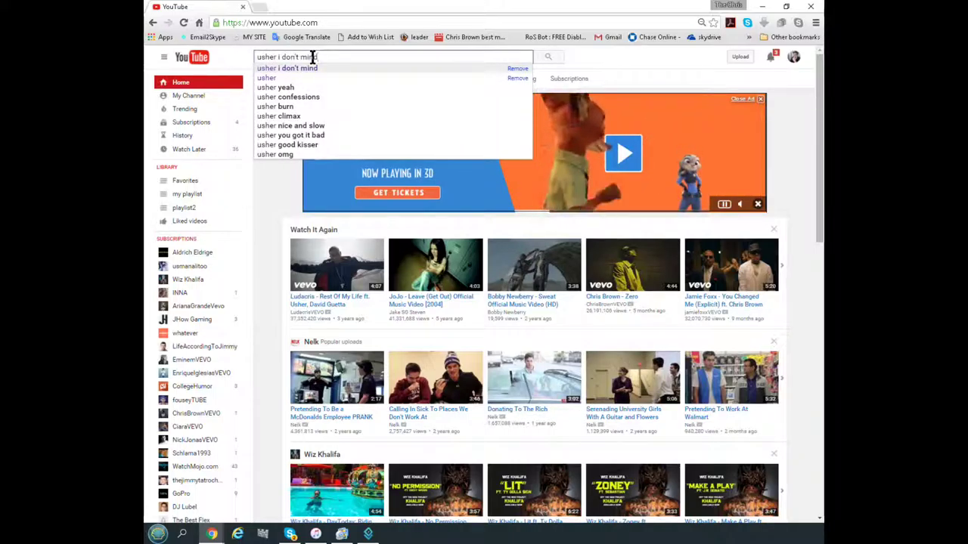
{"action": "type", "text": "nd"}
{"action": "key", "text": "Return"}
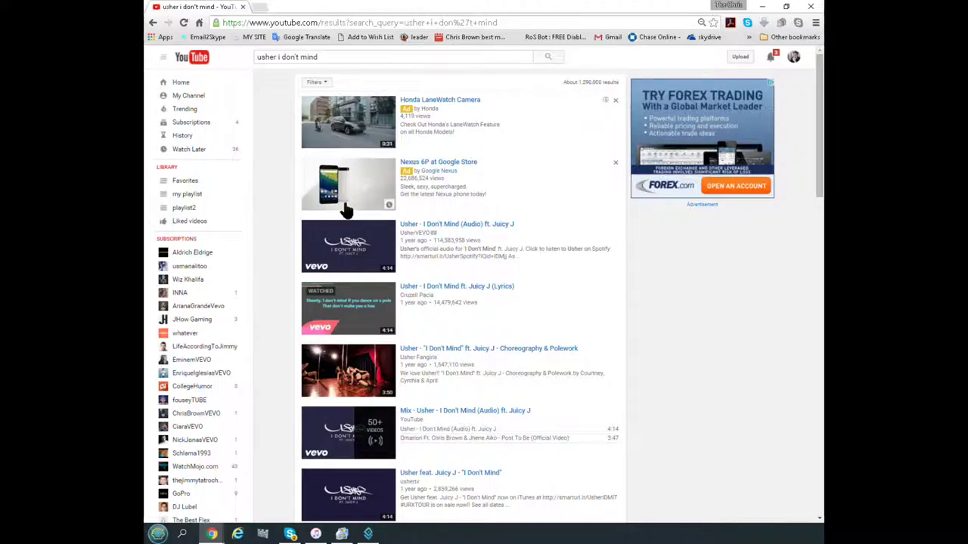
{"action": "left_click", "coordinate": [412, 295]}
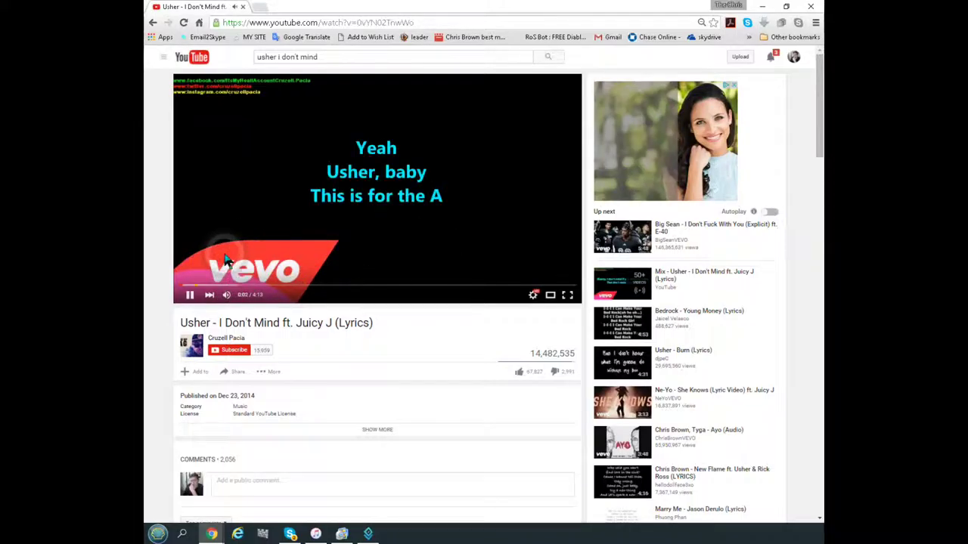
Pause the lyrics video, copy its video URL, and close Chrome
{"action": "left_click", "coordinate": [318, 204]}
{"action": "right_click", "coordinate": [305, 180]}
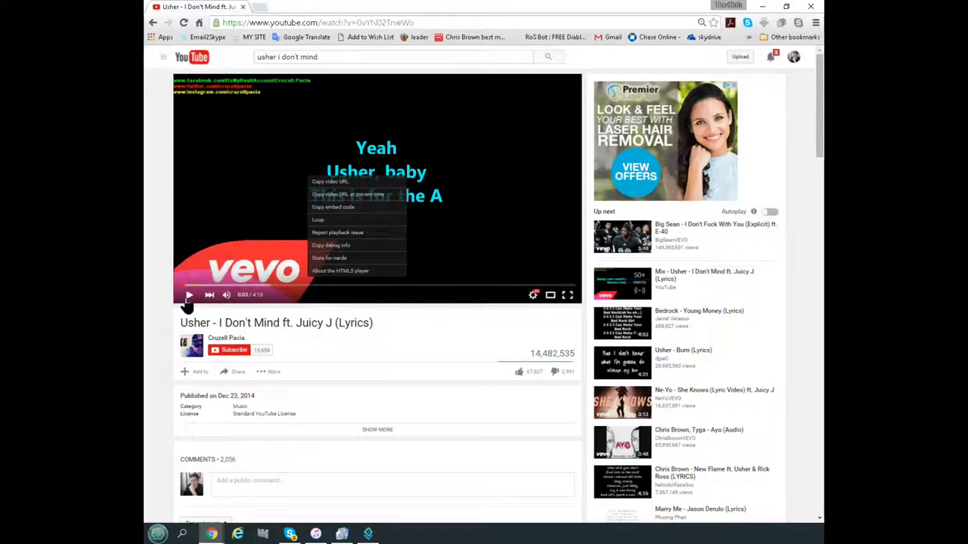
{"action": "left_click", "coordinate": [339, 195]}
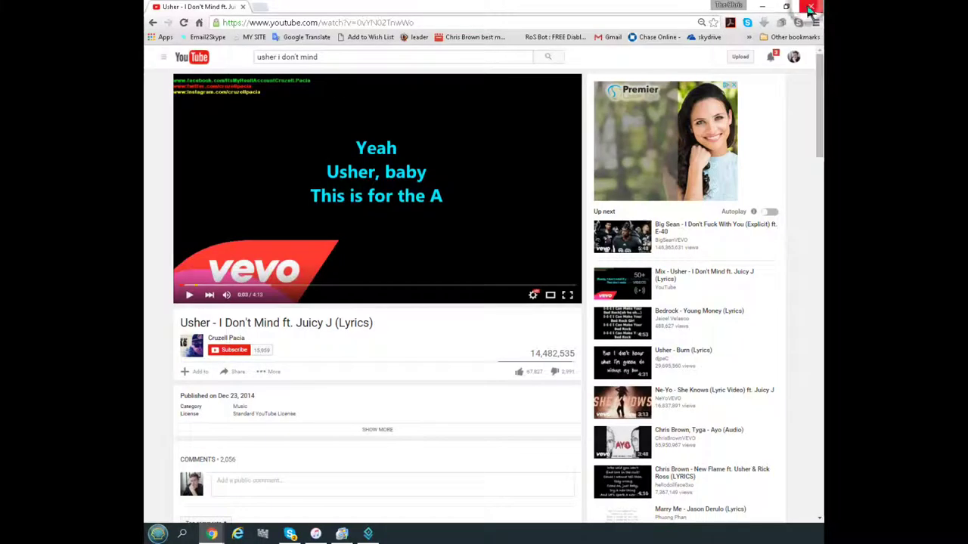
{"action": "left_click", "coordinate": [788, 8]}
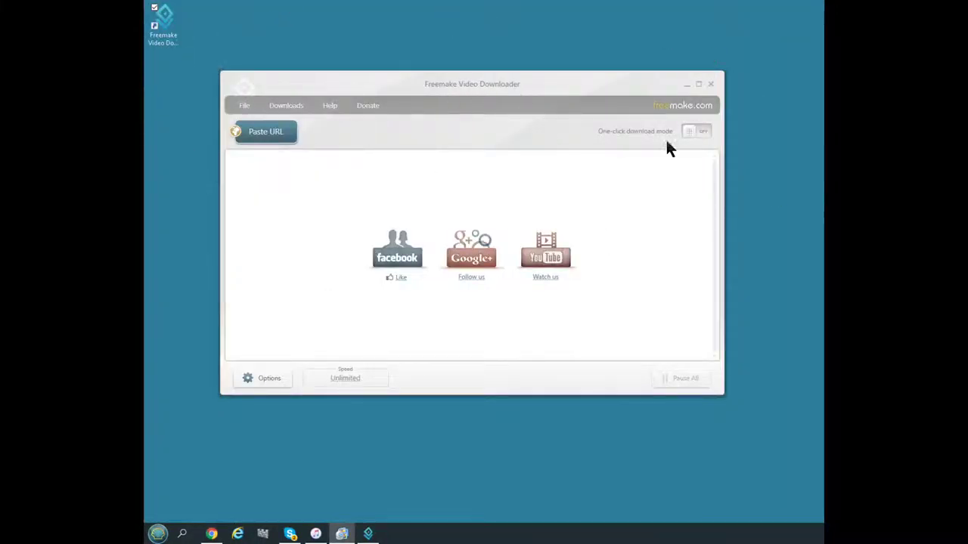
Paste the copied 'I Don't Mind' YouTube link into Freemake's download list
{"action": "left_click", "coordinate": [273, 142]}
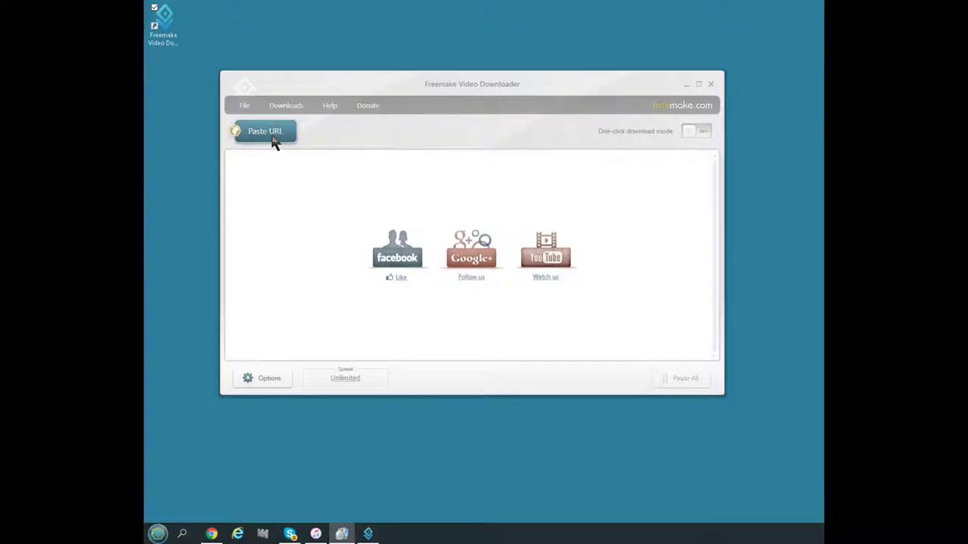
{"action": "right_click", "coordinate": [324, 186]}
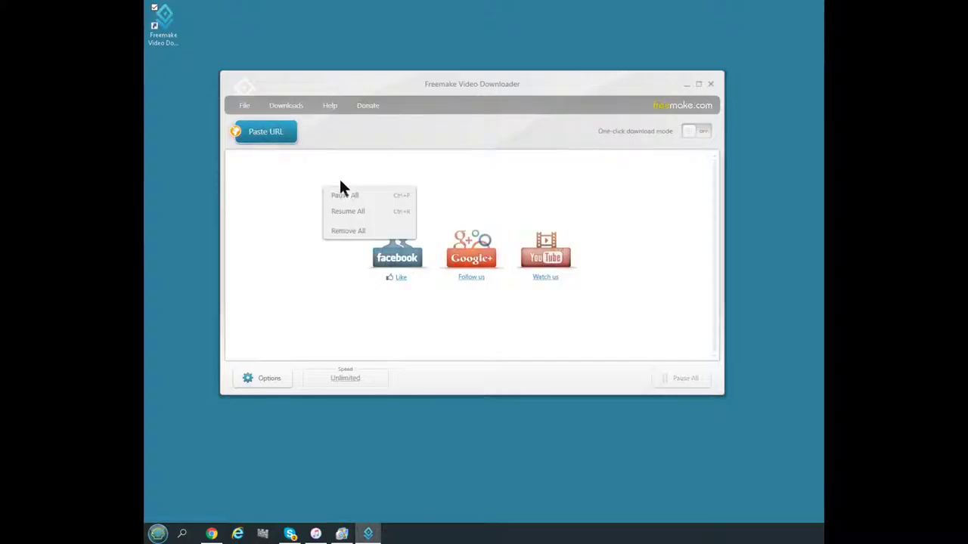
{"action": "left_click", "coordinate": [269, 135]}
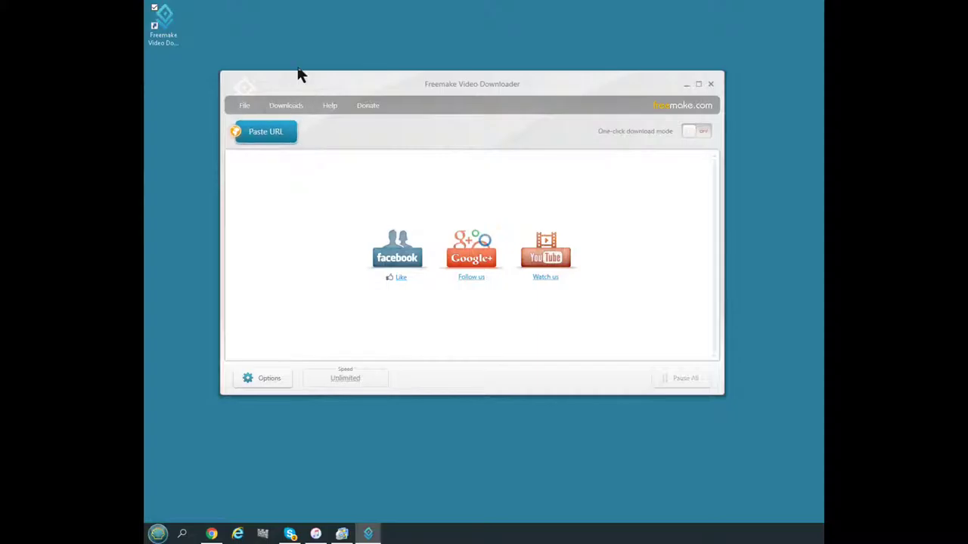
{"action": "left_click", "coordinate": [287, 137]}
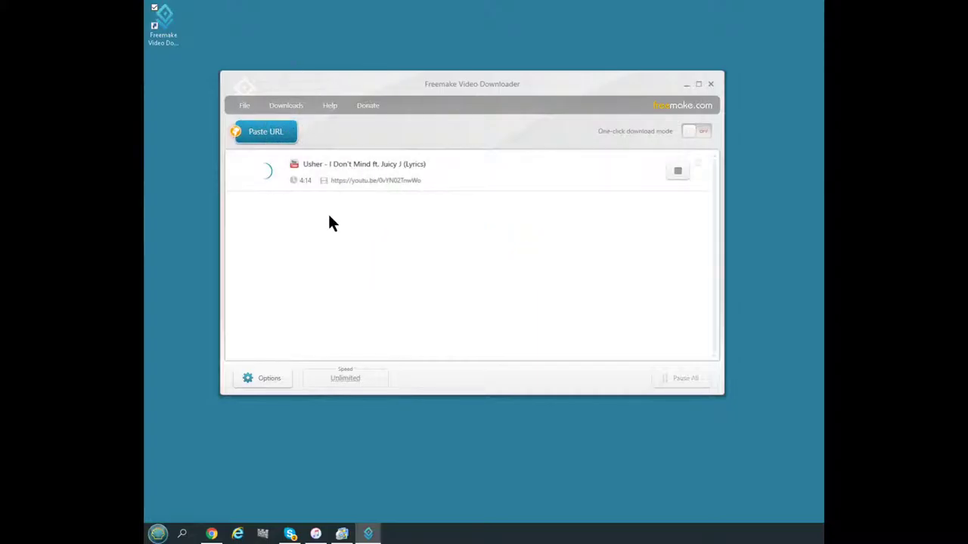
{"action": "left_click_drag", "start_coordinate": [391, 93], "coordinate": [543, 130]}
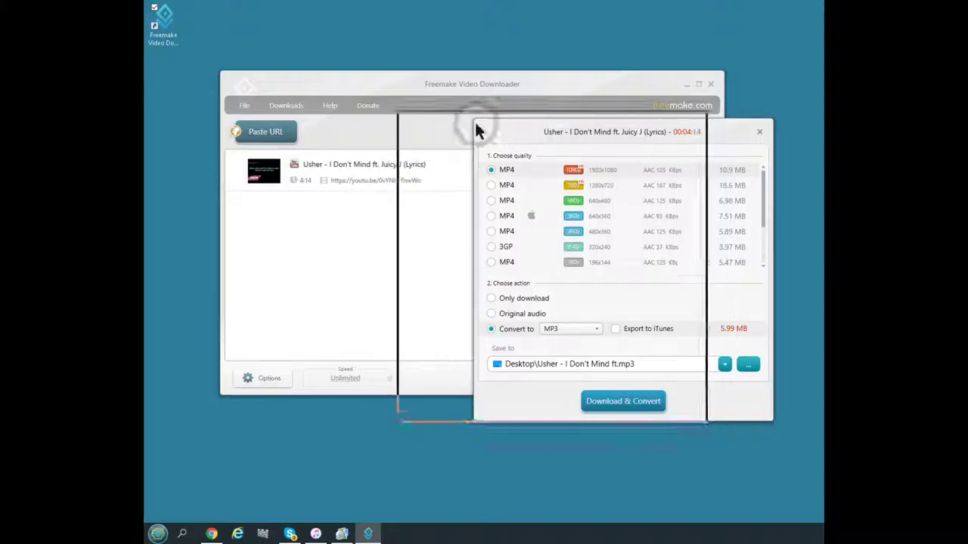
{"action": "left_click_drag", "start_coordinate": [475, 129], "coordinate": [339, 132]}
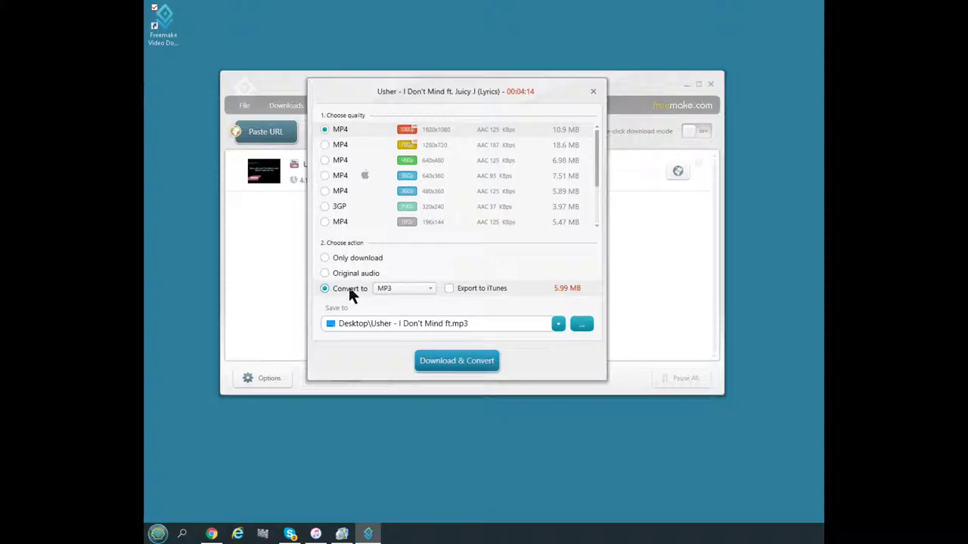
Create a Desktop folder named mp3s and make it the save location
{"action": "right_click", "coordinate": [189, 239]}
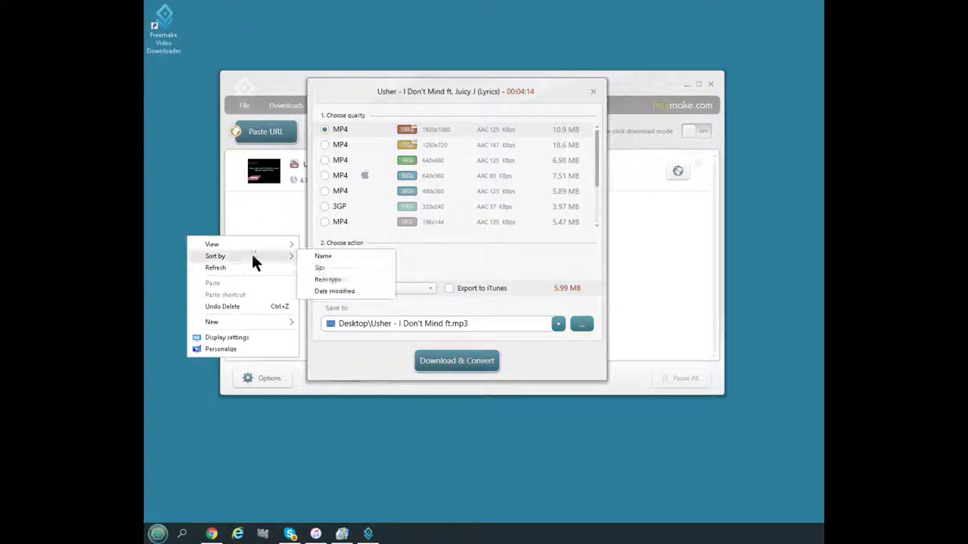
{"action": "left_click", "coordinate": [581, 325]}
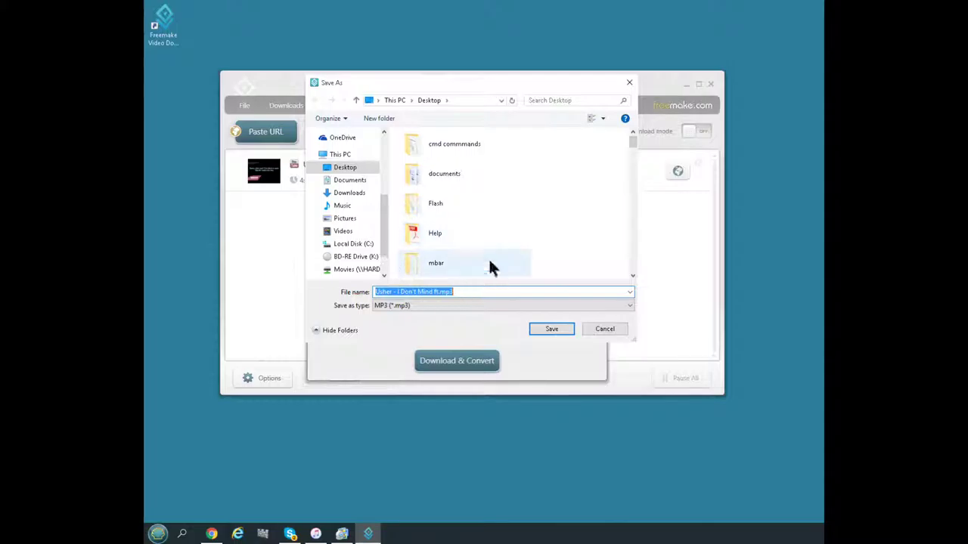
{"action": "left_click", "coordinate": [351, 167]}
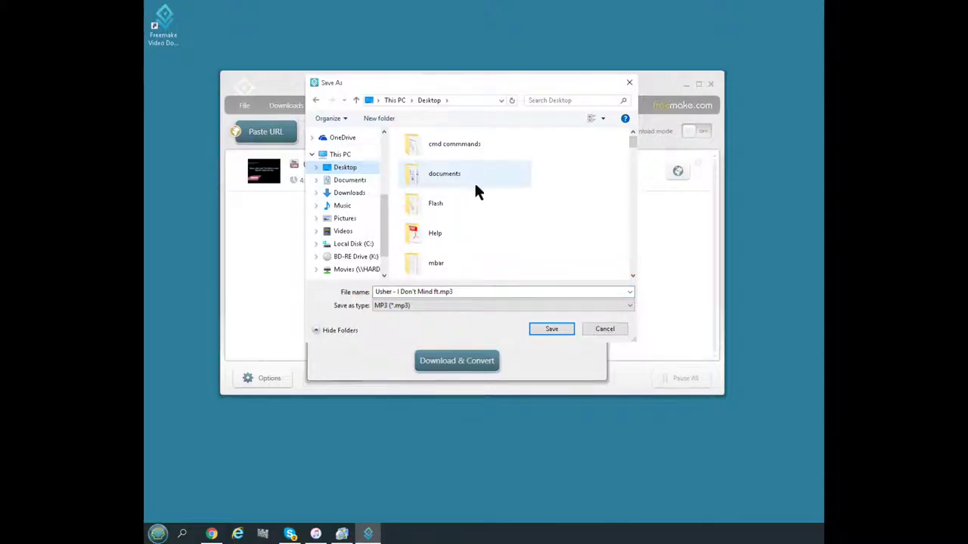
{"action": "right_click", "coordinate": [565, 206]}
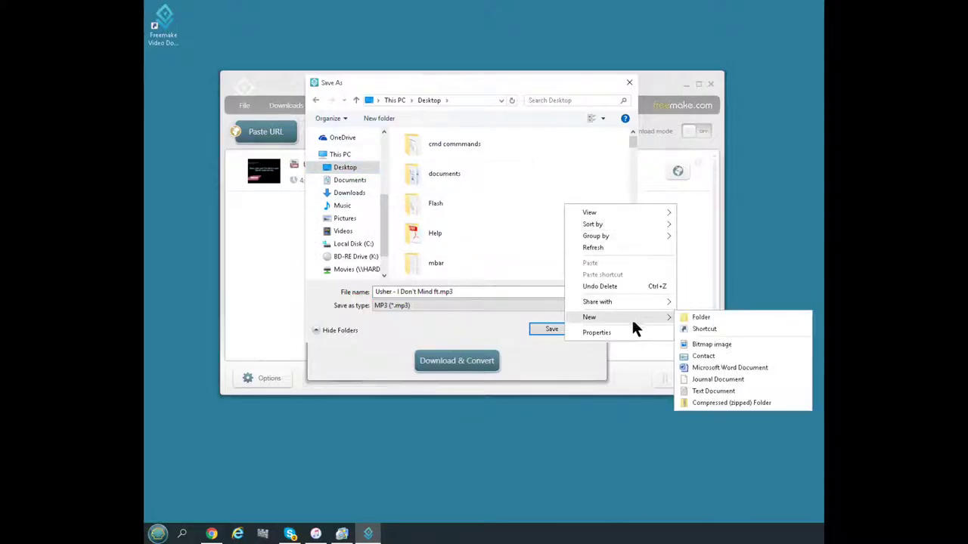
{"action": "left_click", "coordinate": [685, 312]}
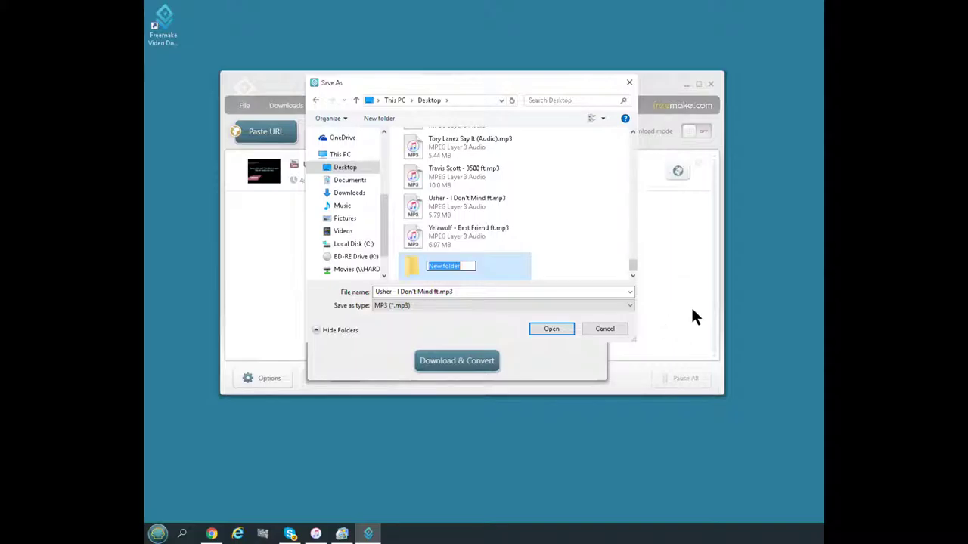
{"action": "type", "text": "mp3s"}
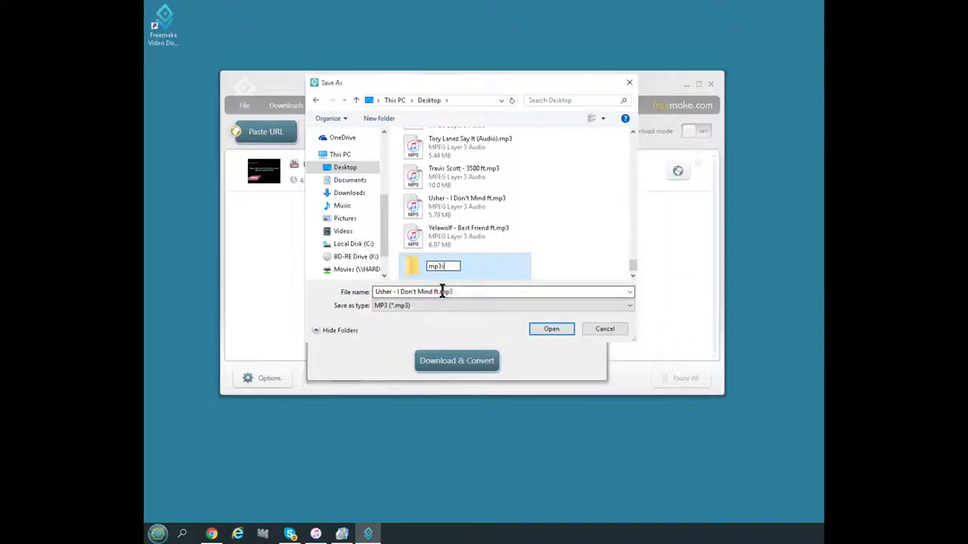
{"action": "double_click", "coordinate": [413, 259]}
{"action": "left_click", "coordinate": [553, 330]}
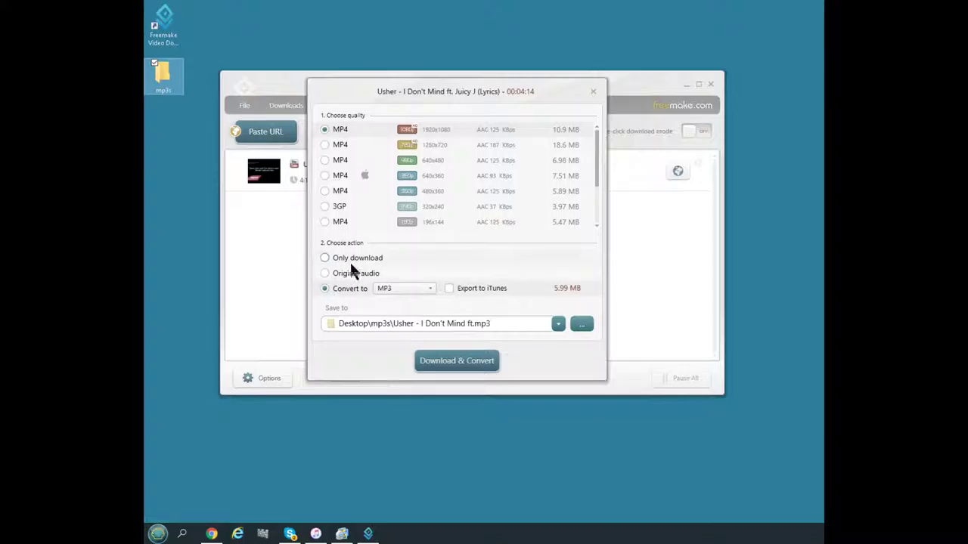
Choose MP3 output with 'Export to iTunes' ticked and start Download & Convert
{"action": "left_click", "coordinate": [333, 258]}
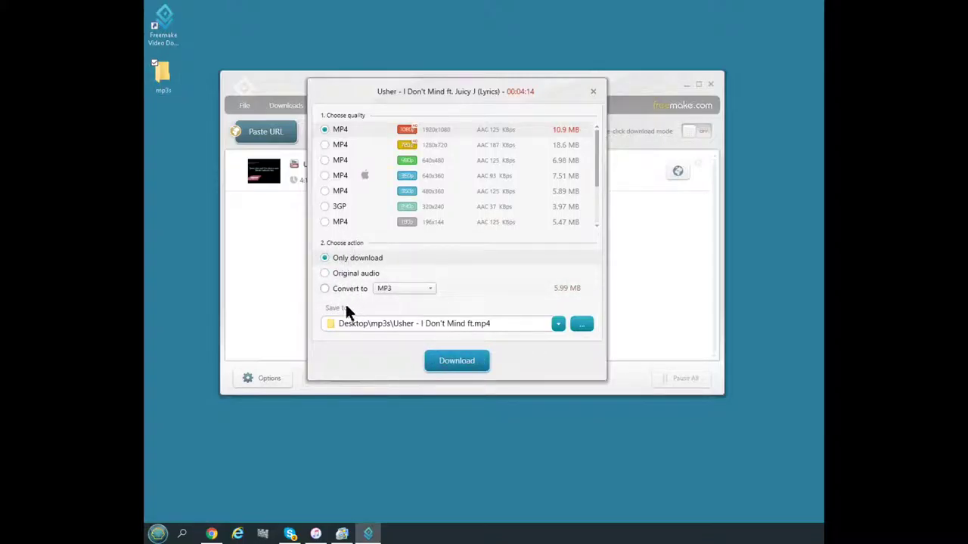
{"action": "left_click", "coordinate": [341, 295]}
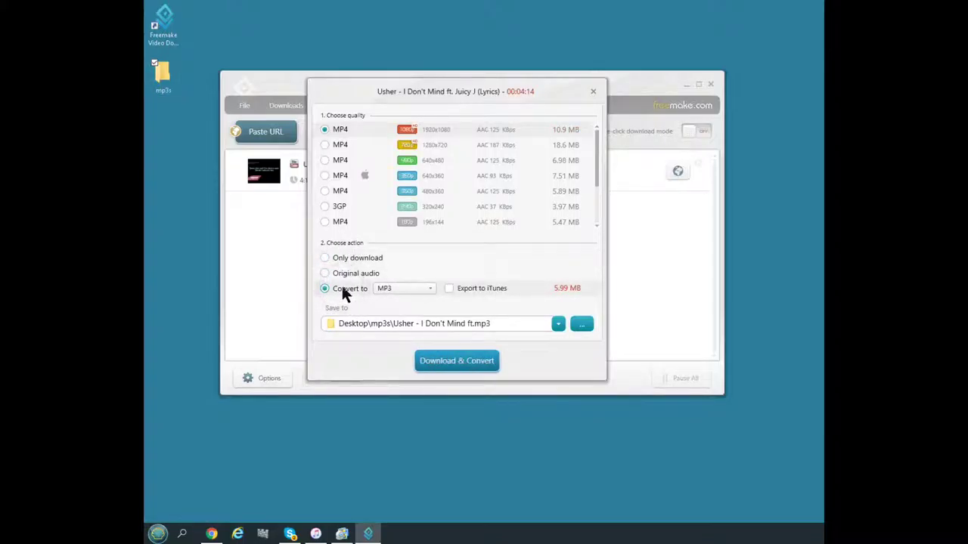
{"action": "left_click", "coordinate": [448, 290]}
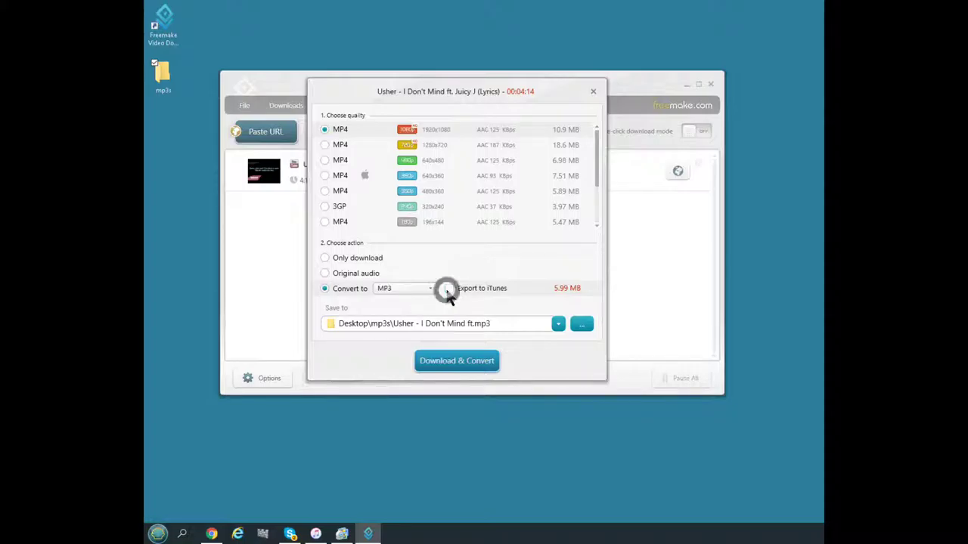
{"action": "left_click", "coordinate": [467, 365]}
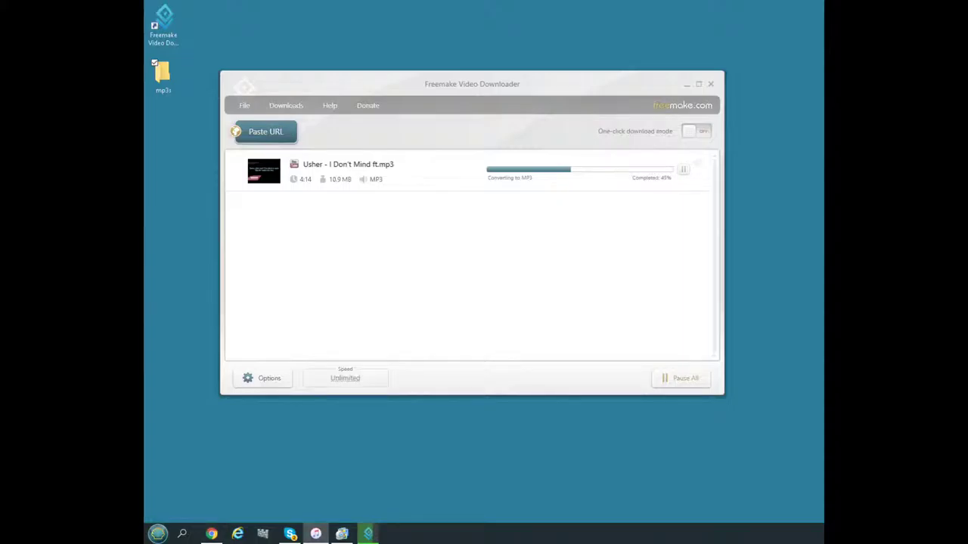
Move the downloader window aside while the MP3 conversion completes
{"action": "left_click_drag", "start_coordinate": [502, 104], "coordinate": [373, 186]}
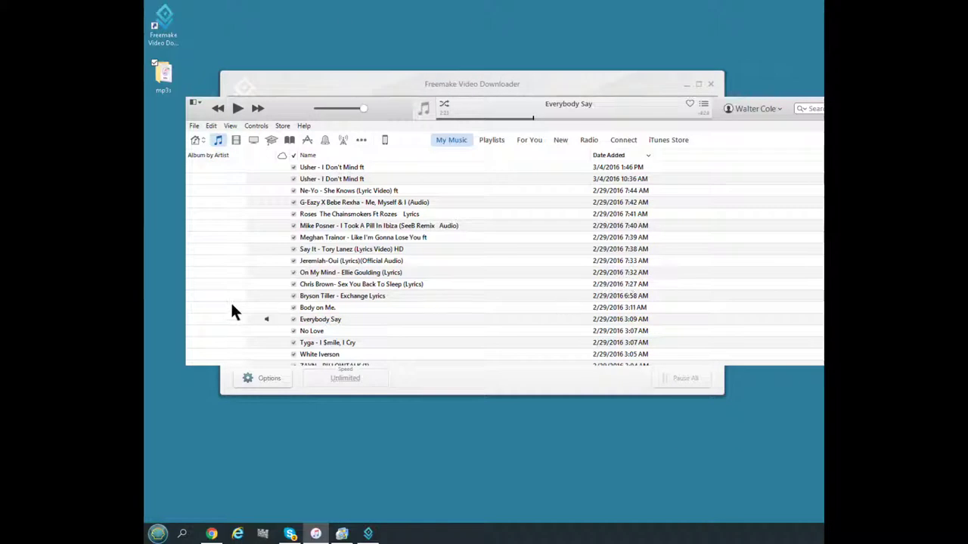
Play the new Usher track in iTunes, then skip through several other songs
{"action": "double_click", "coordinate": [332, 168]}
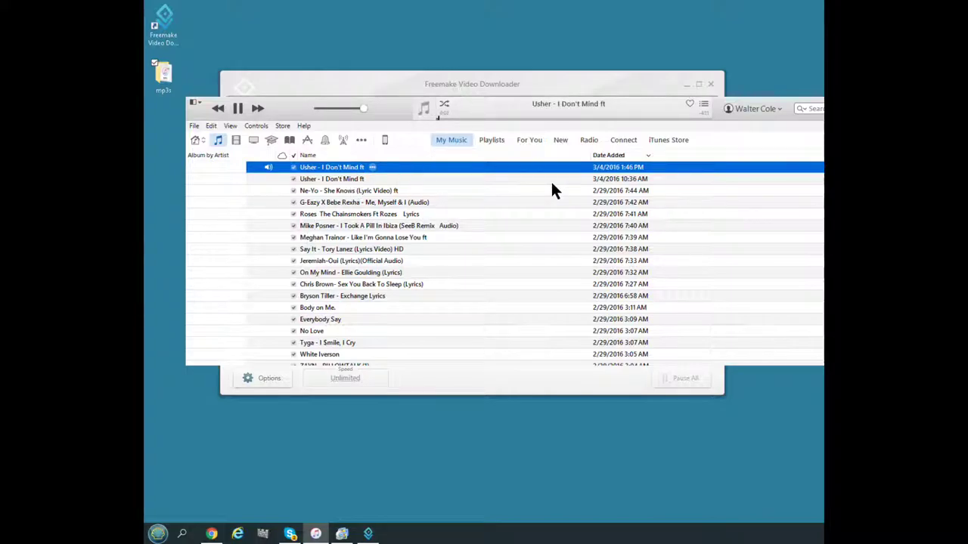
{"action": "double_click", "coordinate": [337, 179]}
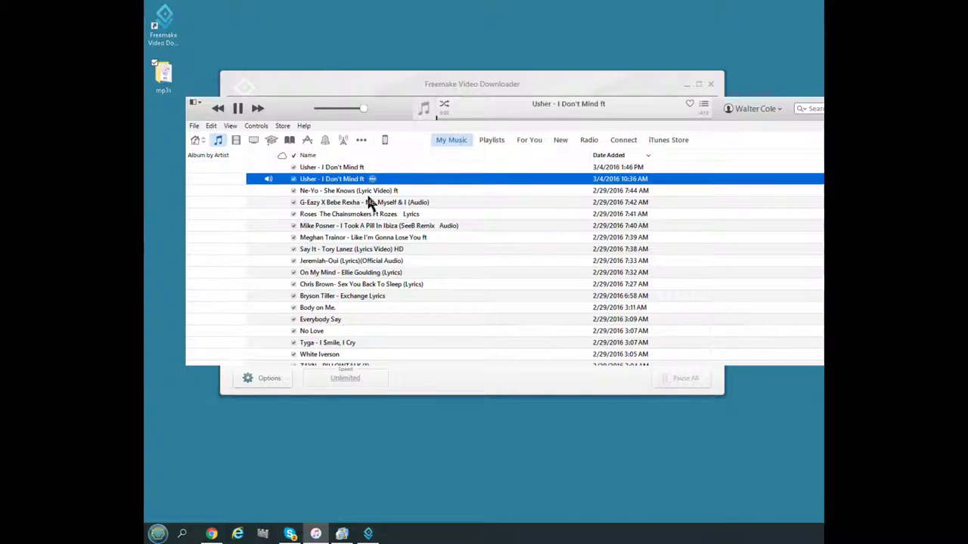
{"action": "double_click", "coordinate": [365, 192]}
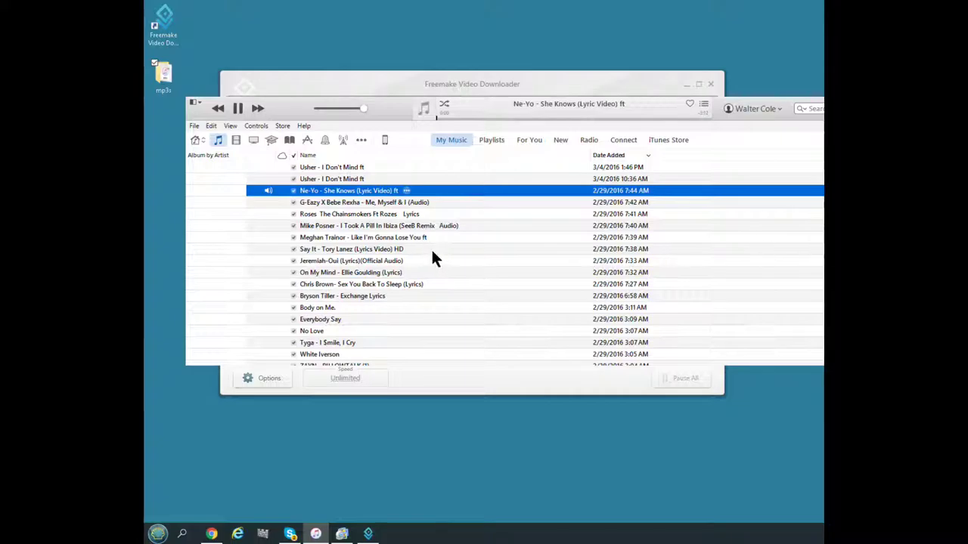
{"action": "double_click", "coordinate": [385, 202]}
{"action": "double_click", "coordinate": [370, 250]}
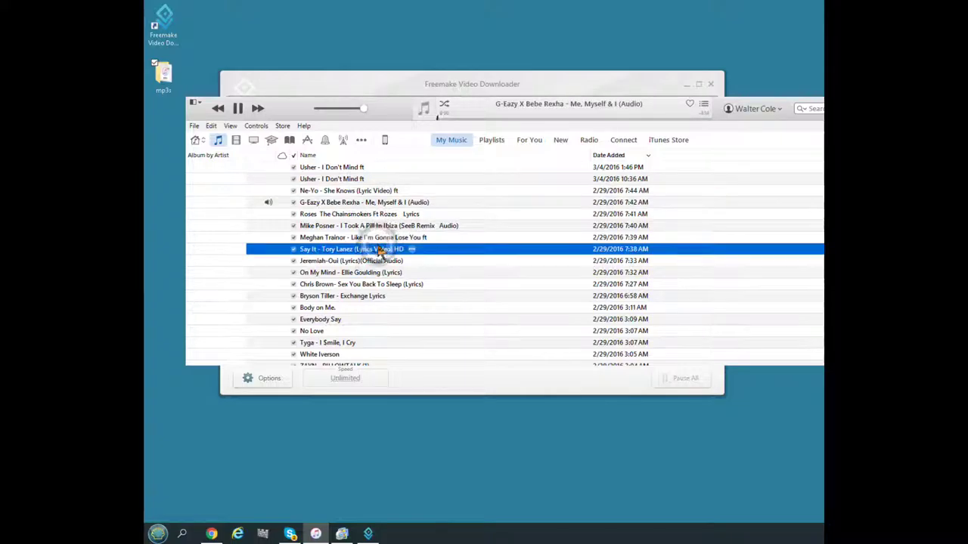
{"action": "double_click", "coordinate": [361, 260]}
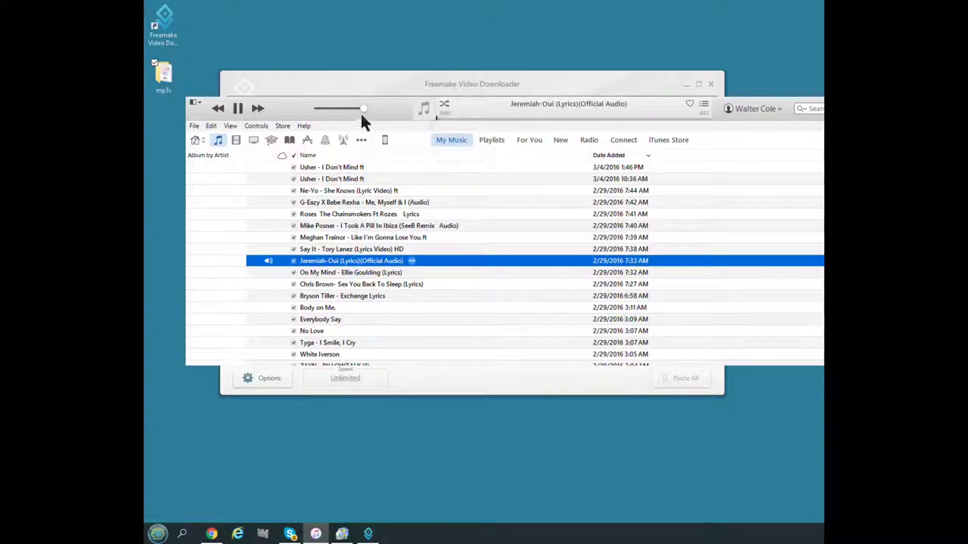
Rearrange the iTunes and downloader windows, ending with Freemake in front
{"action": "left_click_drag", "start_coordinate": [360, 111], "coordinate": [369, 221]}
{"action": "left_click", "coordinate": [400, 85]}
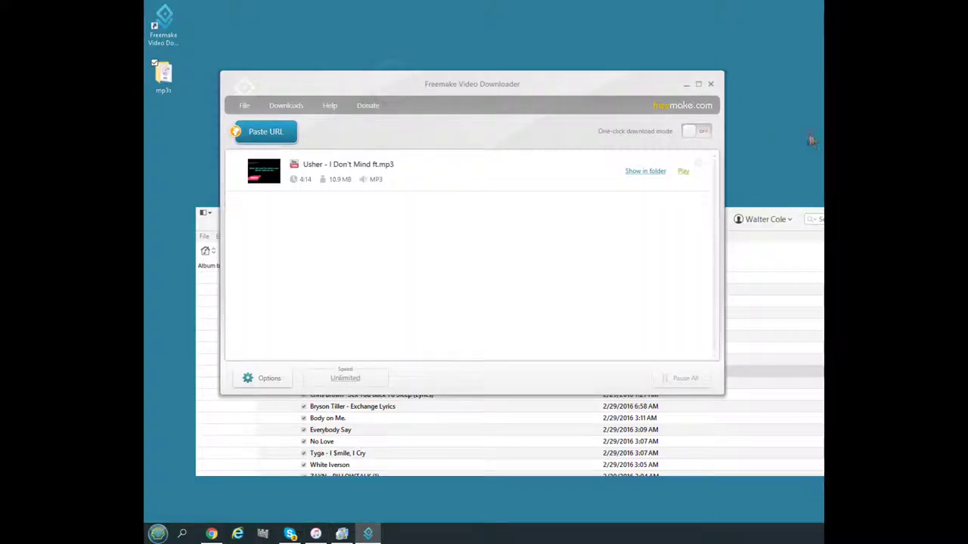
{"action": "left_click", "coordinate": [756, 232]}
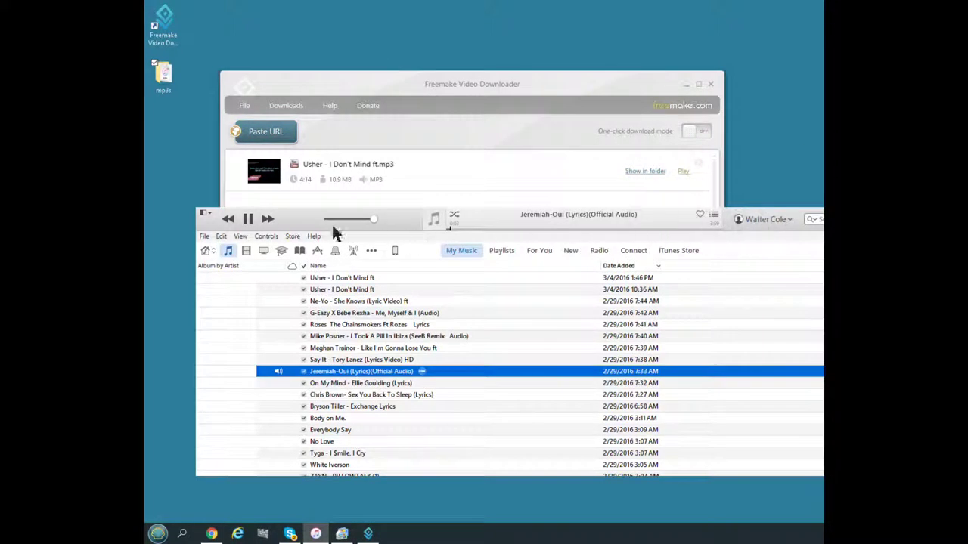
{"action": "left_click_drag", "start_coordinate": [266, 221], "coordinate": [263, 130]}
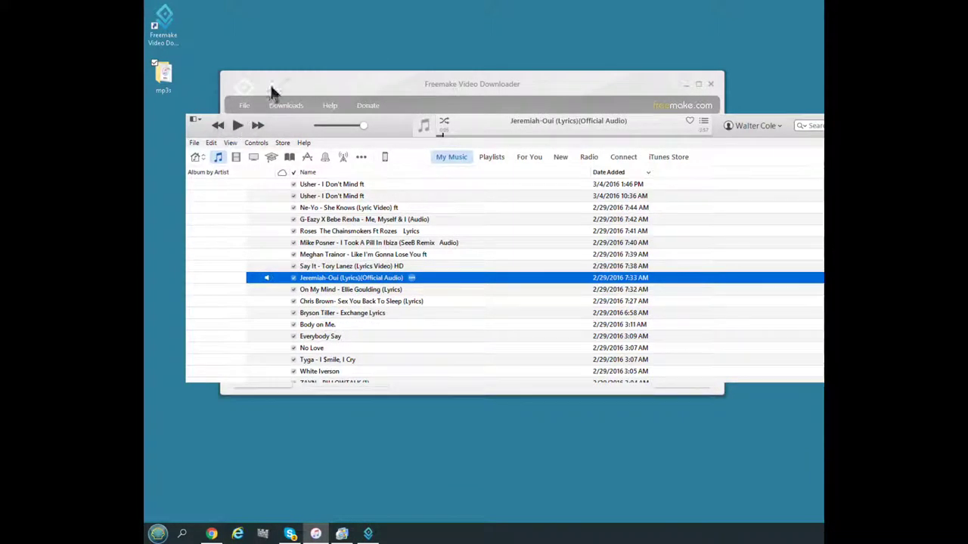
{"action": "left_click", "coordinate": [275, 91]}
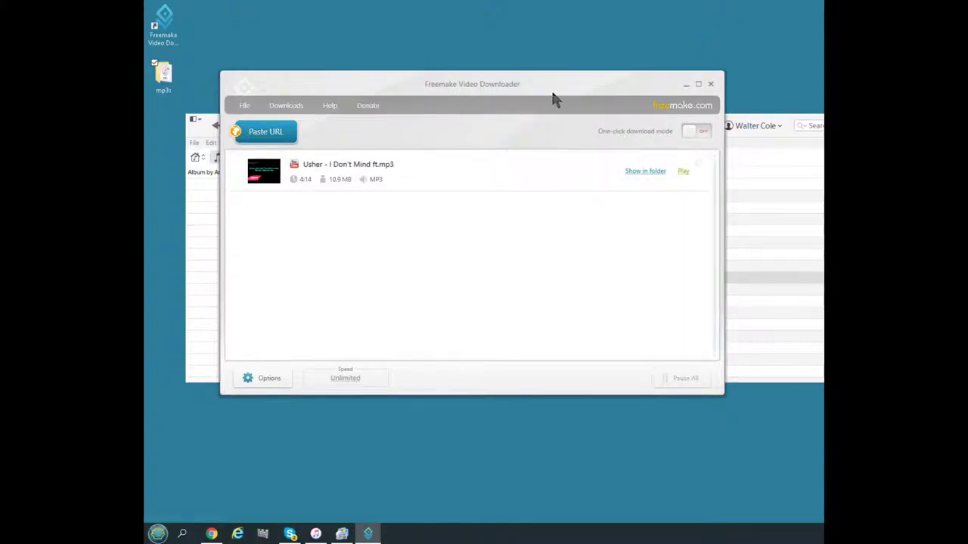
{"action": "mouse_move", "coordinate": [468, 171]}
{"action": "left_click", "coordinate": [701, 132]}
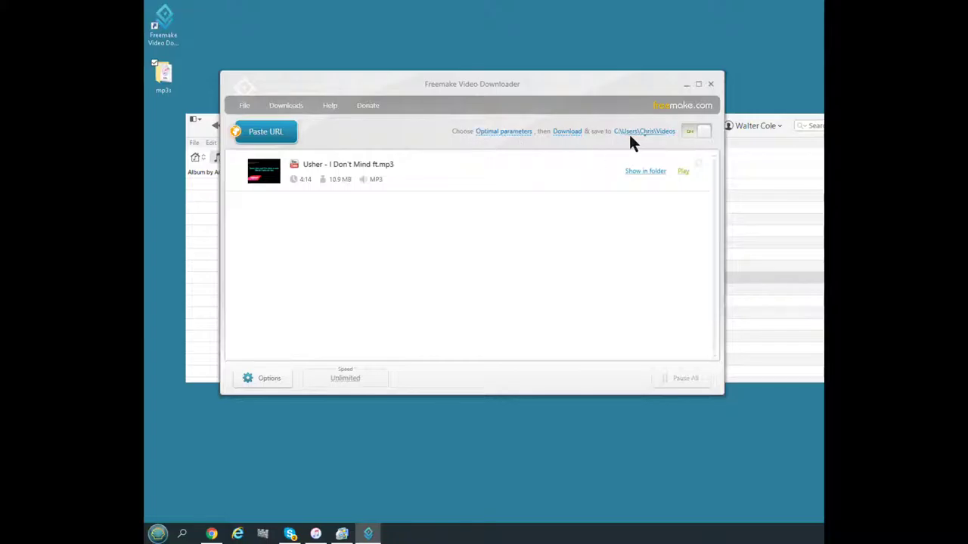
{"action": "left_click", "coordinate": [689, 132]}
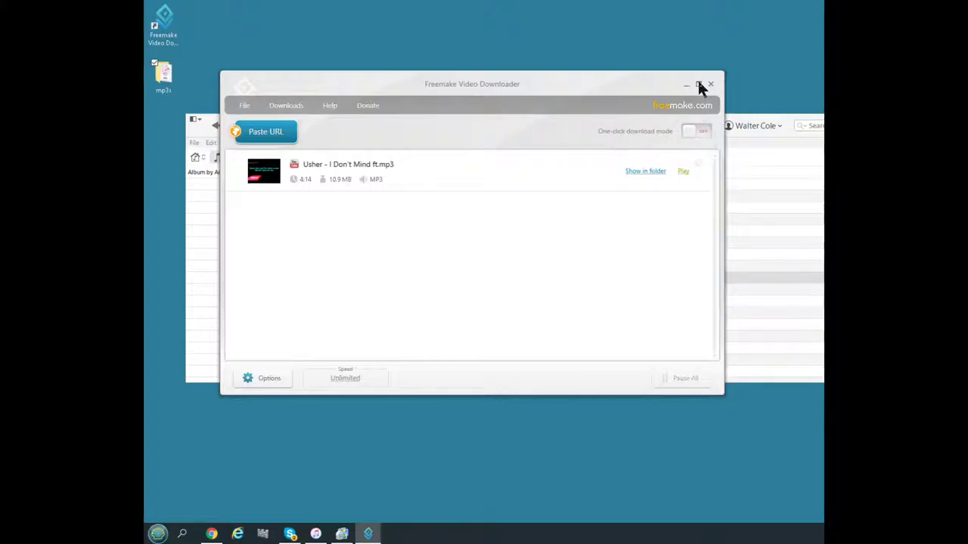
{"action": "key", "text": "alt+Tab"}
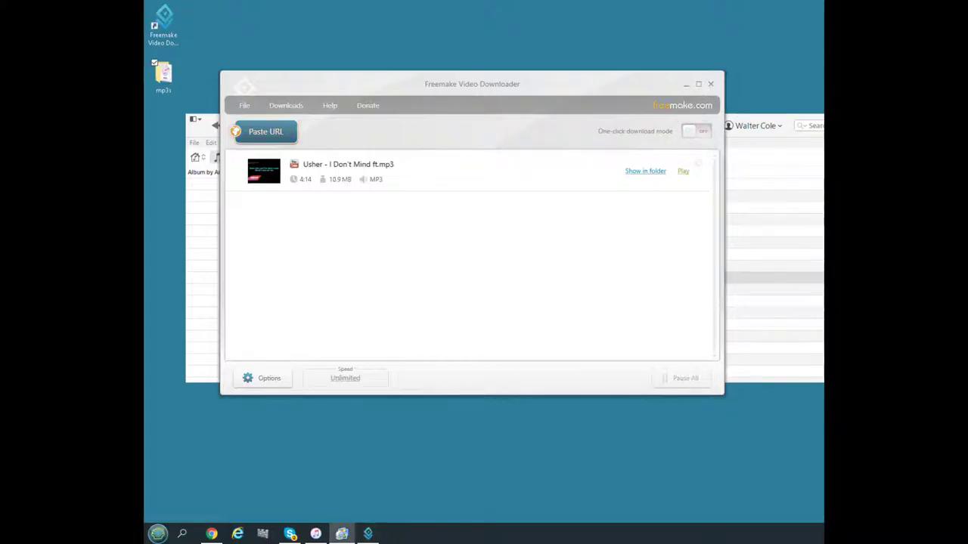